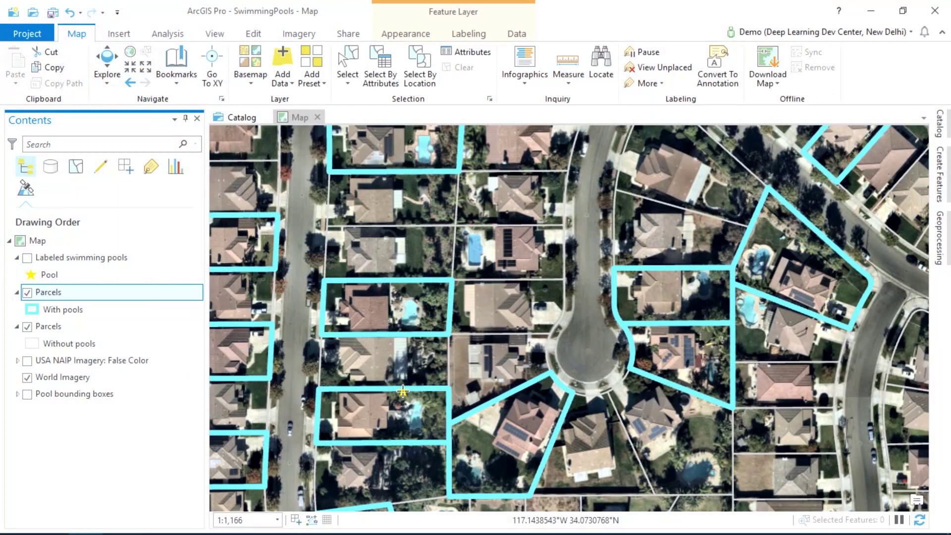
# Step: Zoom the map in and out, then turn on the Labeled swimming pools layer's yellow stars
pyautogui.scroll(3, 522, 253)
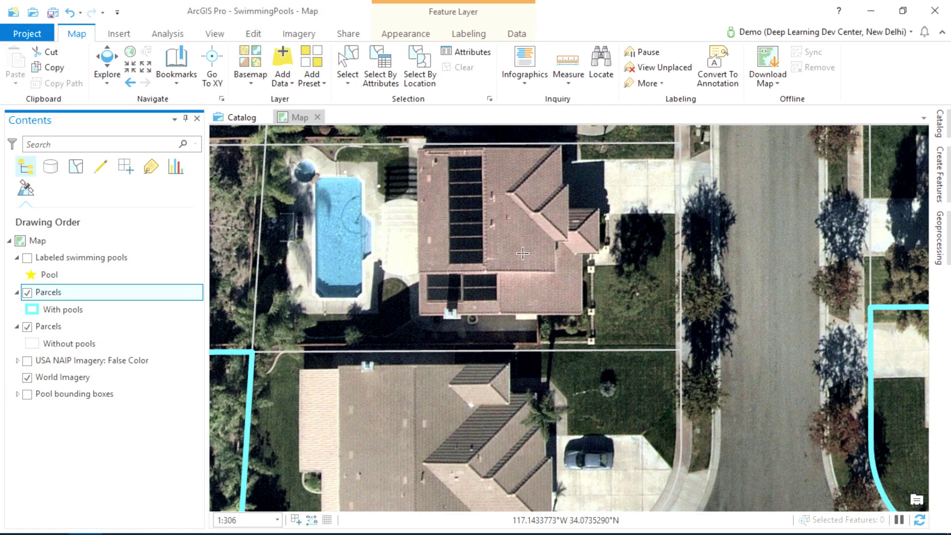
pyautogui.scroll(-3, 522, 254)
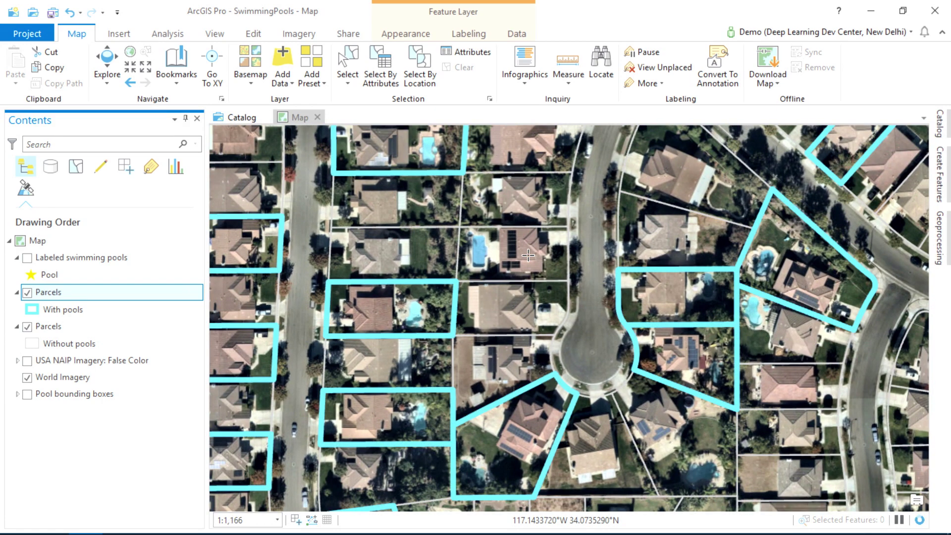
pyautogui.scroll(-1, 495, 256)
pyautogui.click(29, 257)
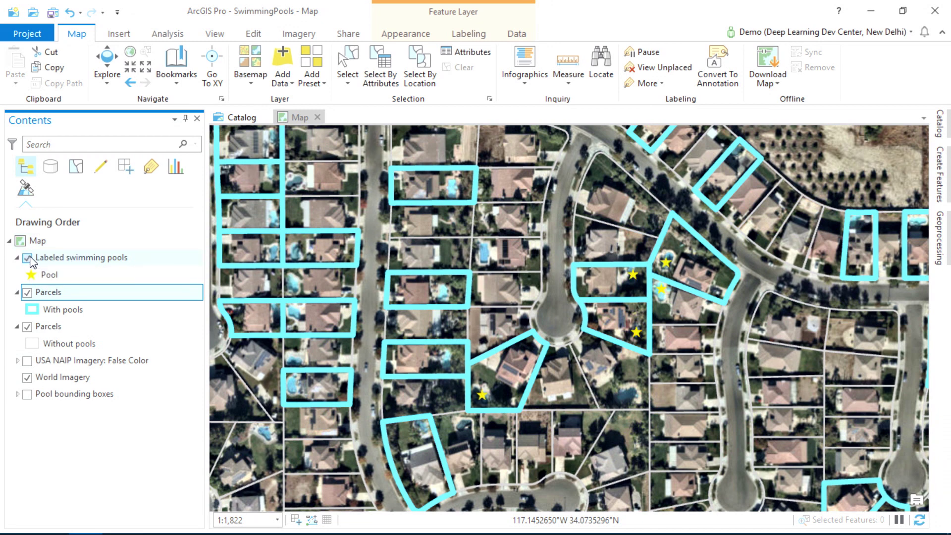
# Step: Turn on USA NAIP Imagery: False Color and add three Pool star points on left-hand parcels
pyautogui.click(28, 361)
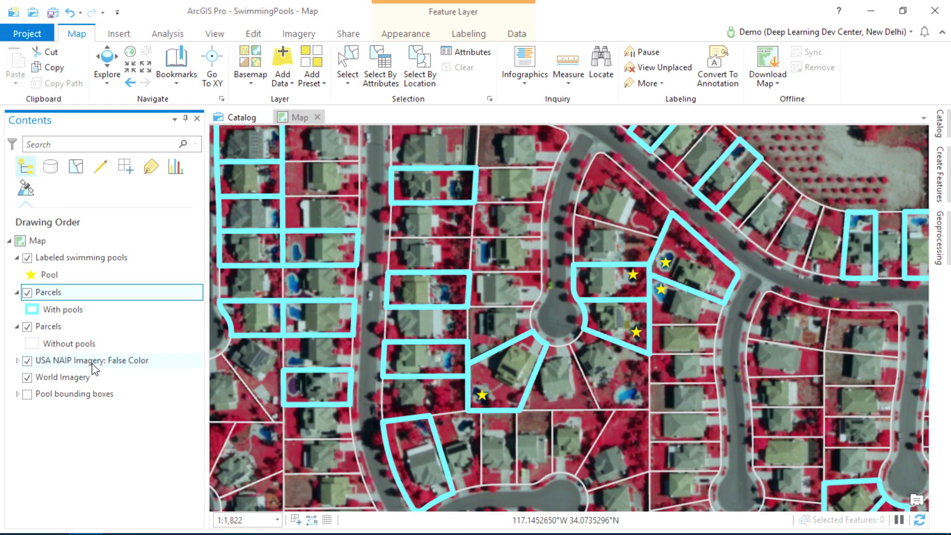
pyautogui.click(297, 313)
pyautogui.click(296, 282)
pyautogui.click(298, 255)
# Step: Set up Export Training Data For Deep Learning for the Pool boxes, then view the chips folder
pyautogui.click(939, 233)
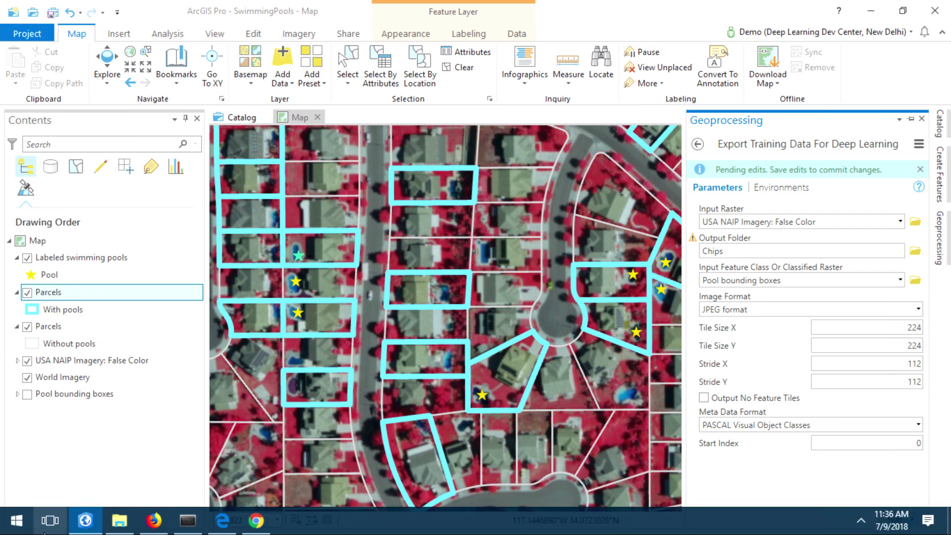
pyautogui.click(121, 522)
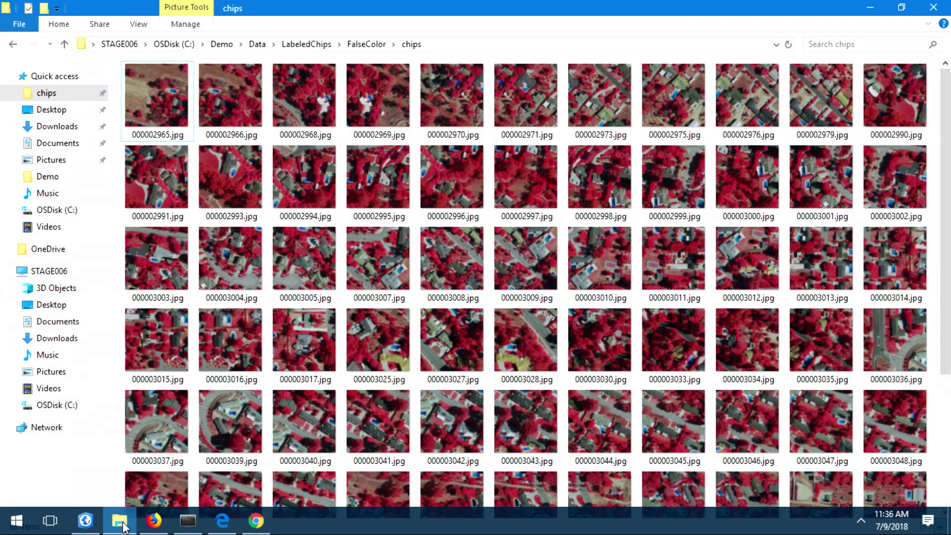
# Step: Switch to Firefox to show the Train a Swimming Pool Detector notebook
pyautogui.click(152, 525)
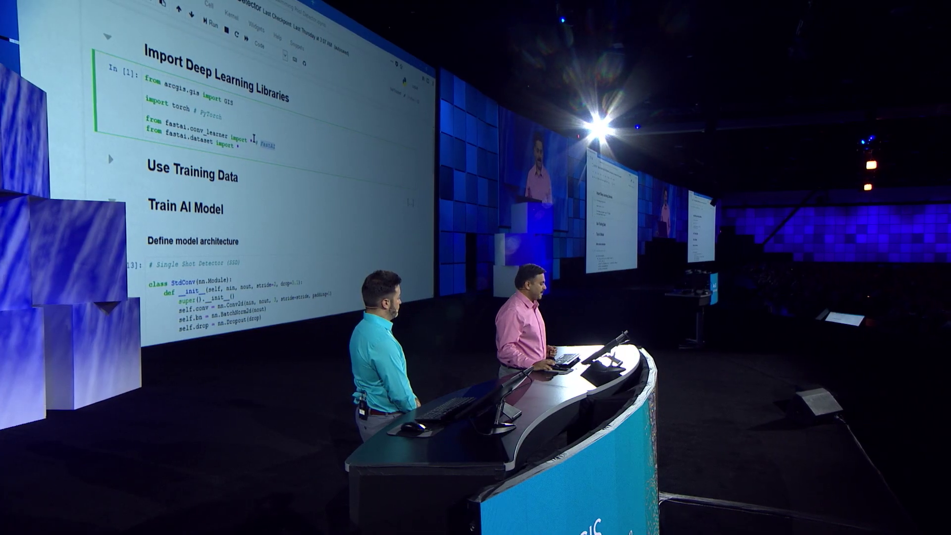
# Step: Scroll down to the evaluate_results() output showing pool detections scored 0.26–0.87
pyautogui.scroll(-3, 268, 144)
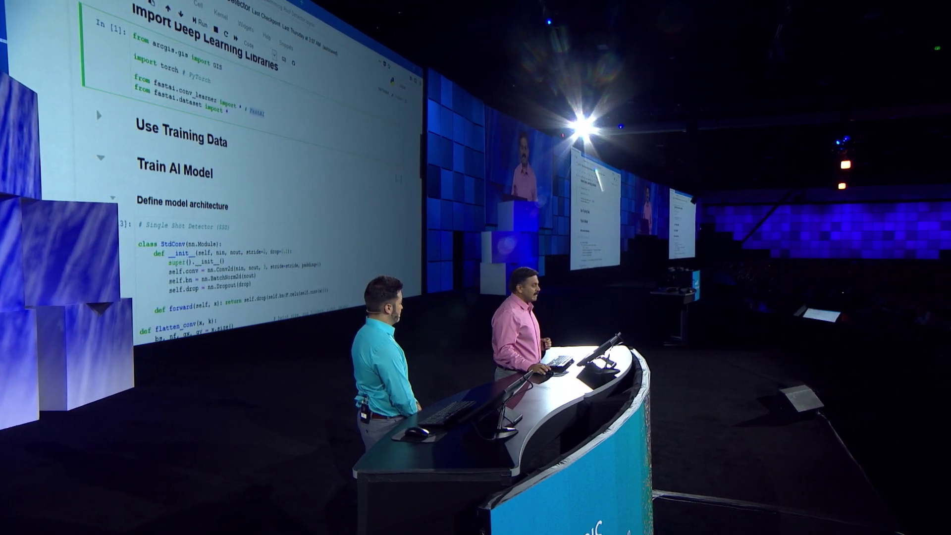
pyautogui.scroll(-3, 223, 174)
pyautogui.scroll(-10, 223, 198)
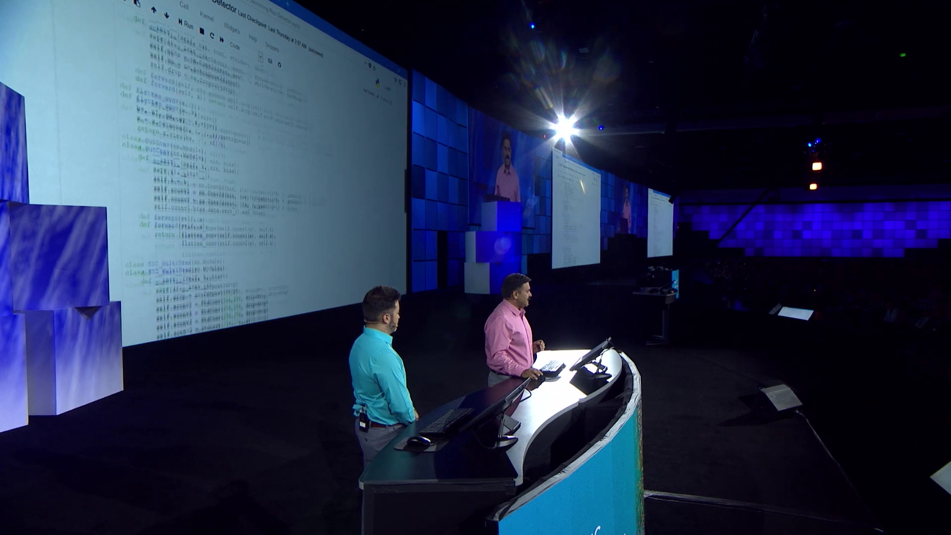
pyautogui.scroll(-1, 223, 198)
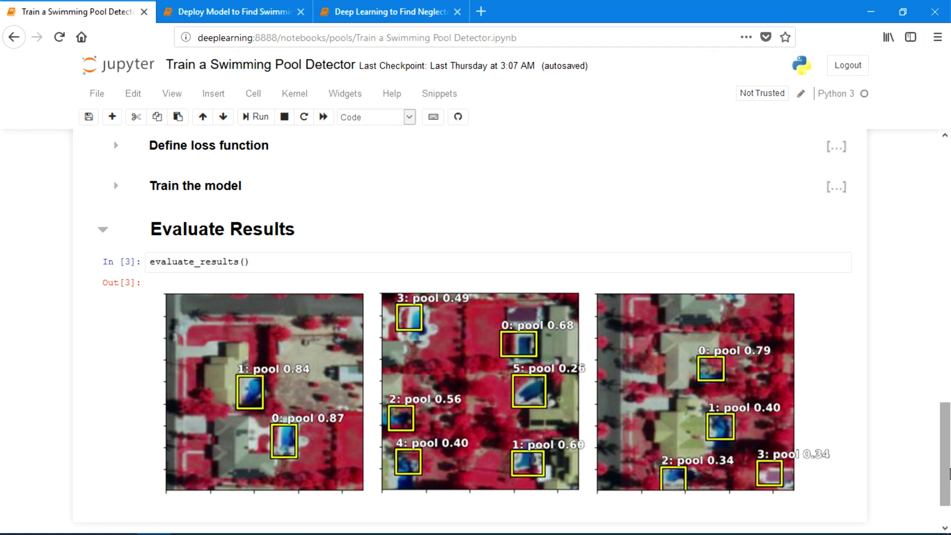
# Step: Go to the Deploy Model to Find Swimming Pools notebook and collapse Deploy Trained Model
pyautogui.click(249, 7)
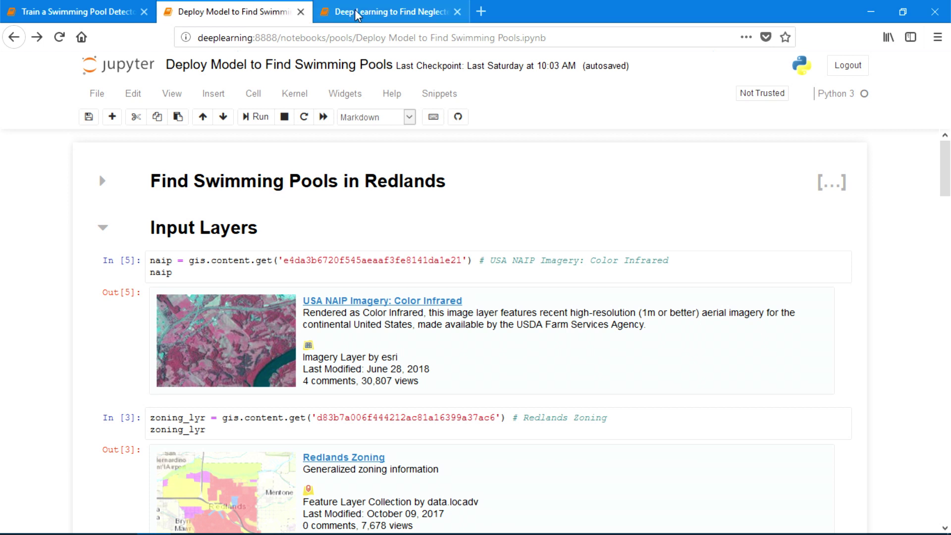
pyautogui.moveTo(945, 159); pyautogui.dragTo(946, 170)
pyautogui.click(655, 346)
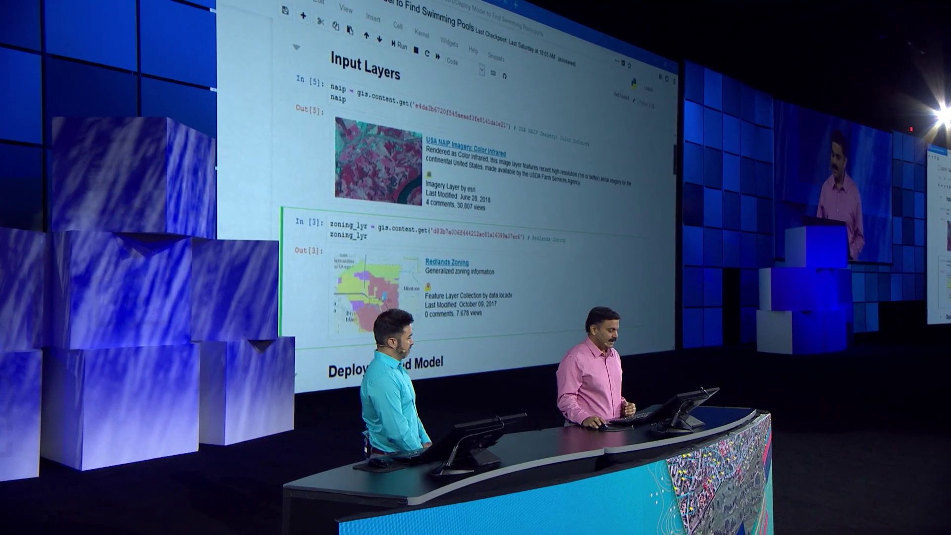
pyautogui.scroll(-10, 476, 327)
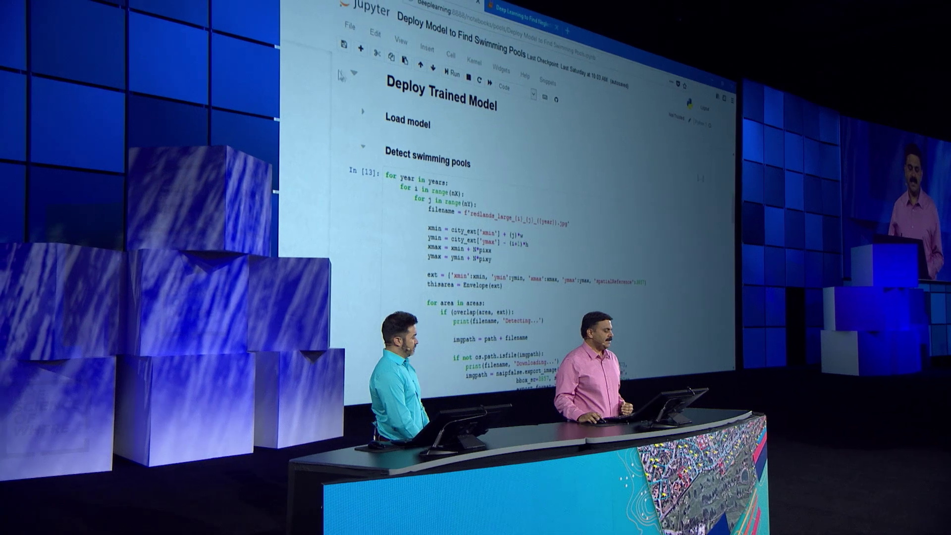
pyautogui.click(104, 147)
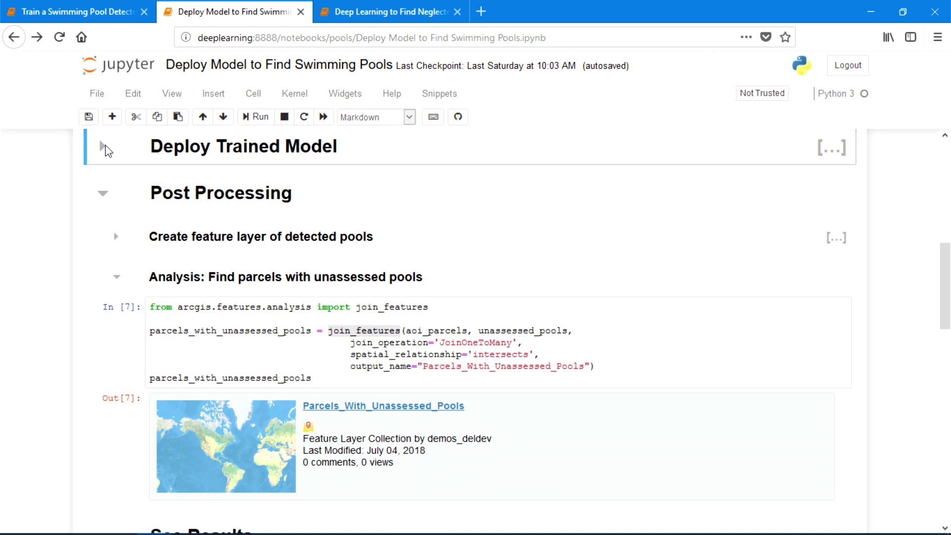
# Step: Move past the join_features cell to the result_map() map of cyan and red parcels
pyautogui.doubleClick(290, 307)
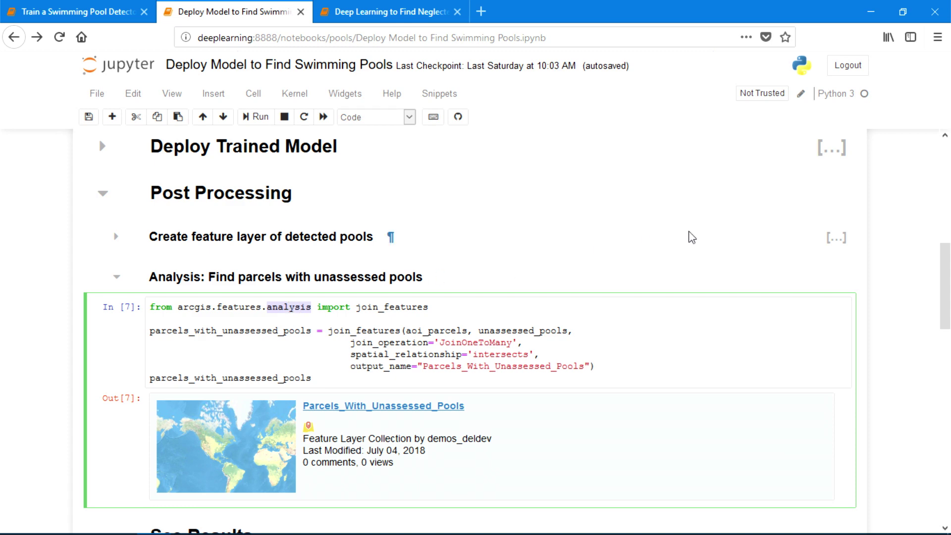
pyautogui.moveTo(946, 294); pyautogui.dragTo(949, 380)
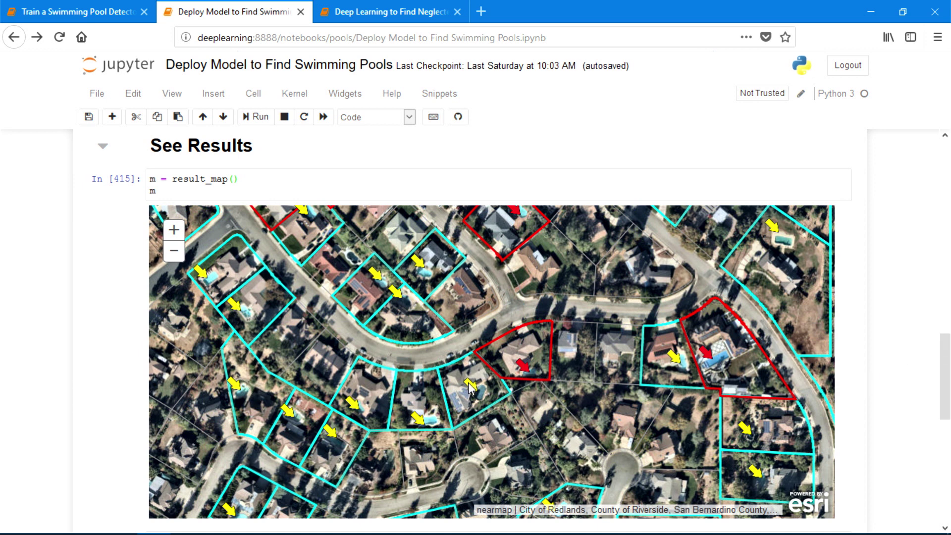
# Step: Run the m.extent = extent cell to reset the results map to the Redlands view
pyautogui.scroll(3, 738, 365)
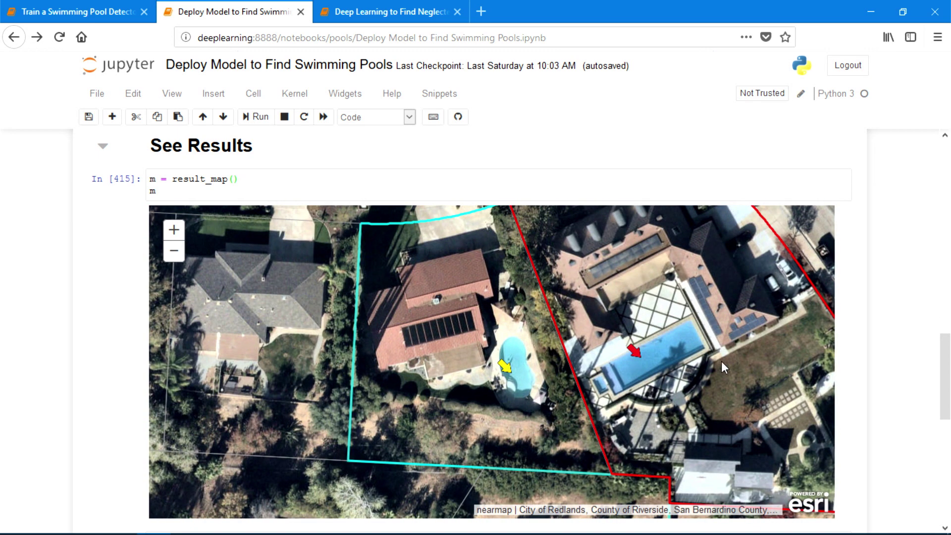
pyautogui.moveTo(936, 384); pyautogui.dragTo(943, 403)
pyautogui.click(904, 403)
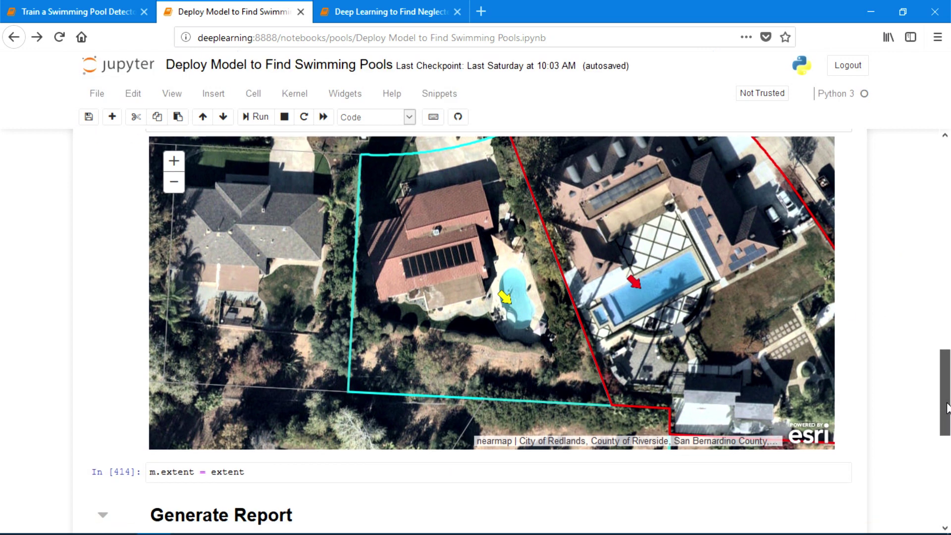
pyautogui.click(791, 470)
pyautogui.hotkey('shift', 'Return')
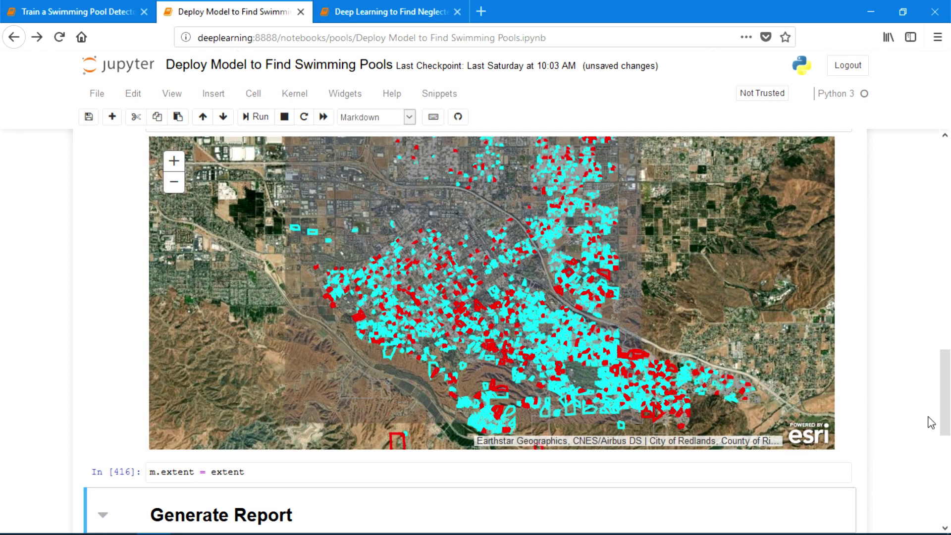
pyautogui.moveTo(945, 412); pyautogui.dragTo(949, 488)
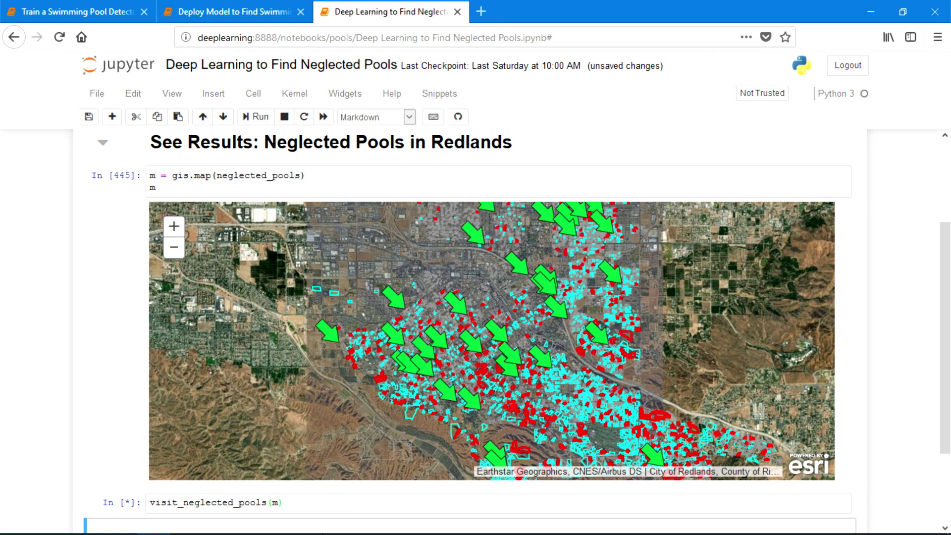
# Step: In the Edge window's Deep Learning to Find Neglected Pools notebook, run visit_neglected_pools(m)
pyautogui.click(231, 526)
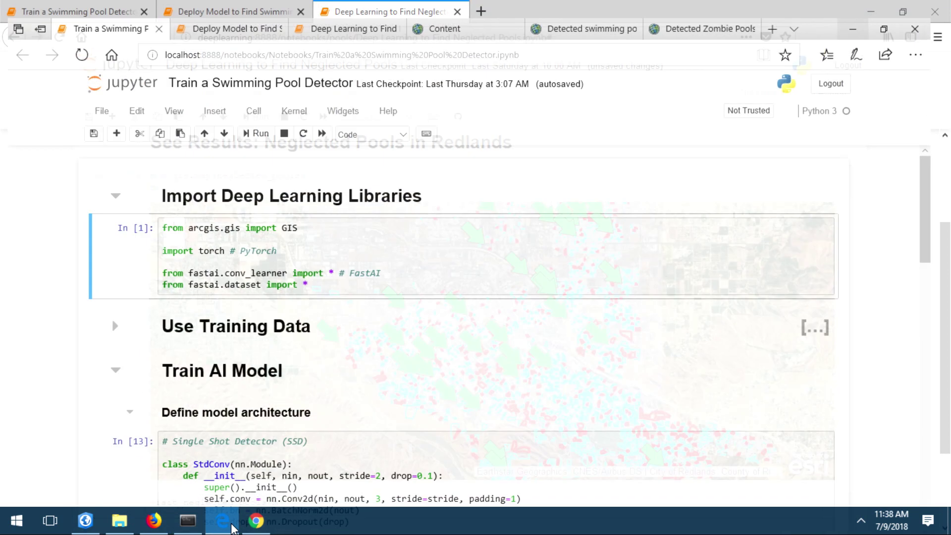
pyautogui.click(358, 15)
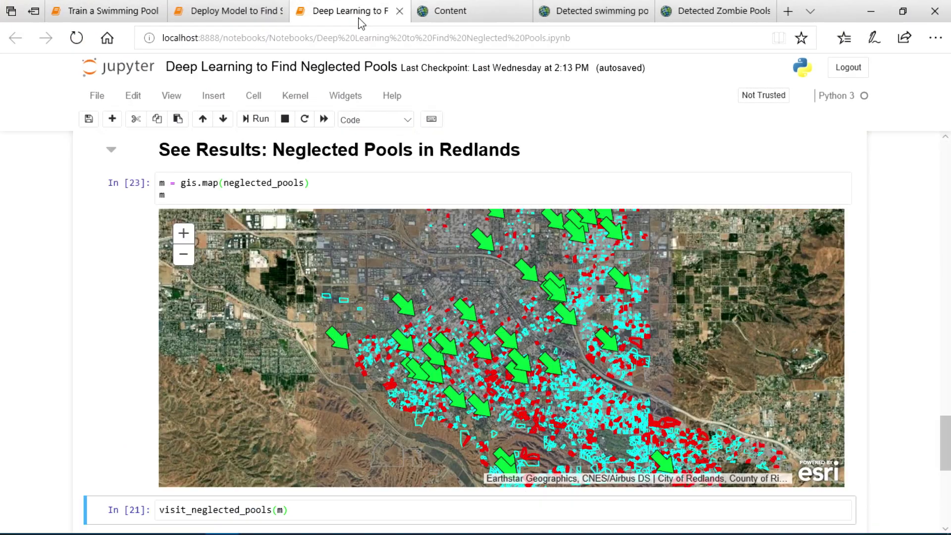
pyautogui.click(692, 502)
pyautogui.hotkey('shift', 'Return')
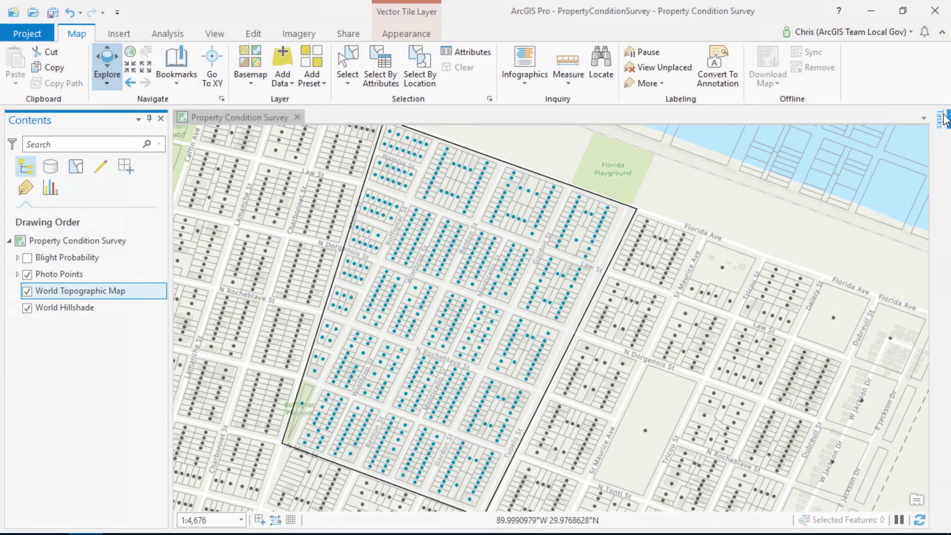
# Step: Open the Detect Blight task at step 3, with Photo Points and Overgrowth, Graffiti, Boarded categories
pyautogui.click(942, 120)
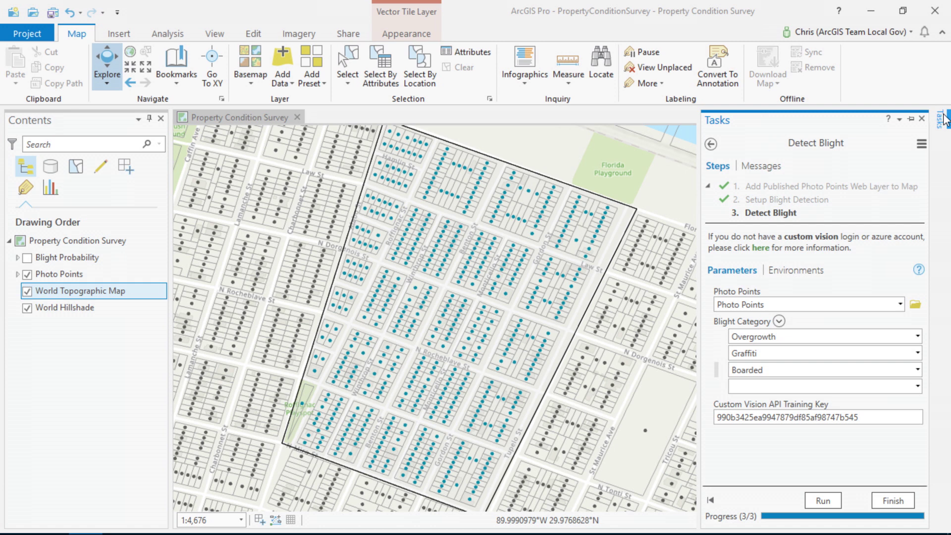
# Step: Run Detect Blight, then open the full-size photo of the parcel scoring 95% blight probability
pyautogui.click(822, 501)
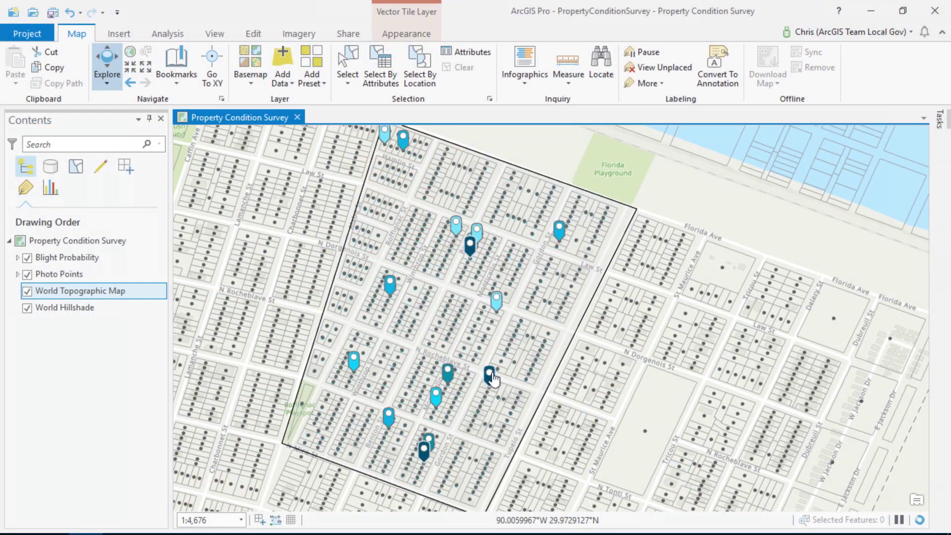
pyautogui.click(490, 376)
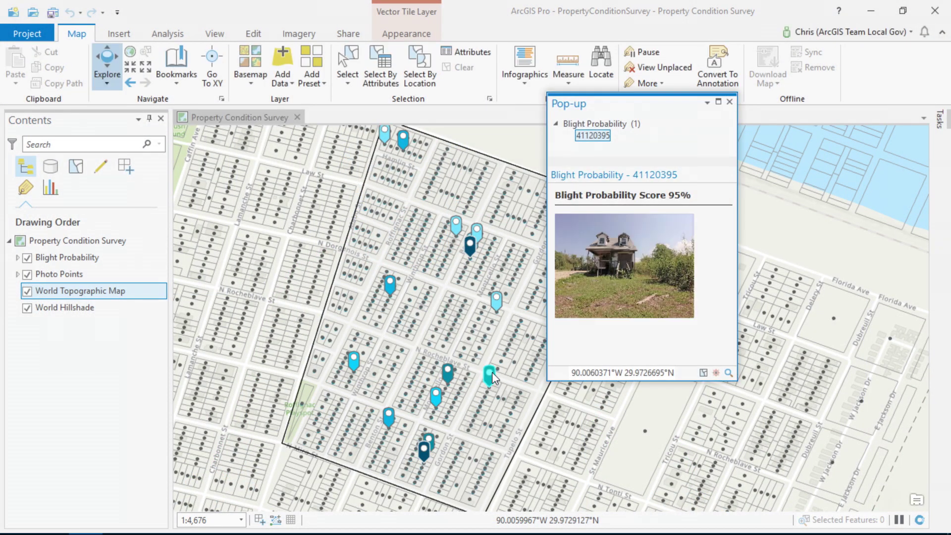
pyautogui.click(641, 234)
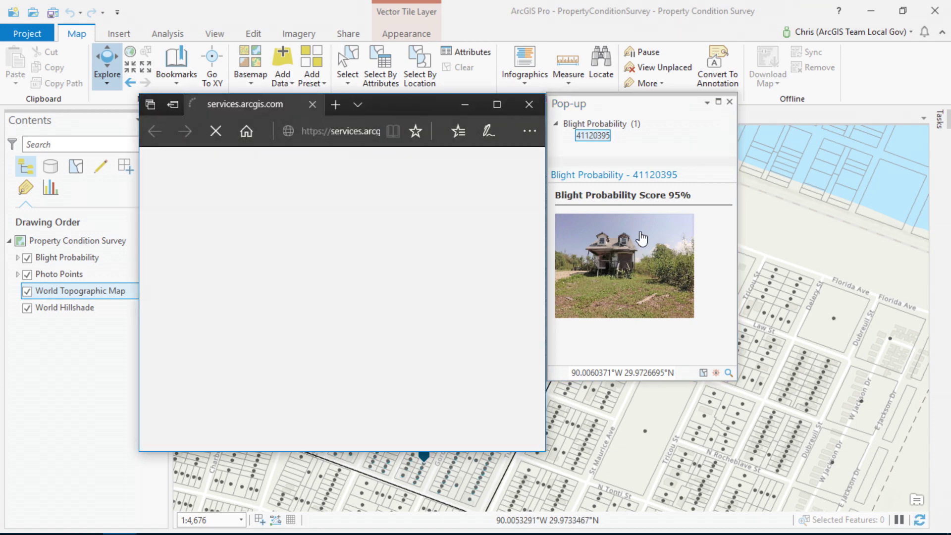